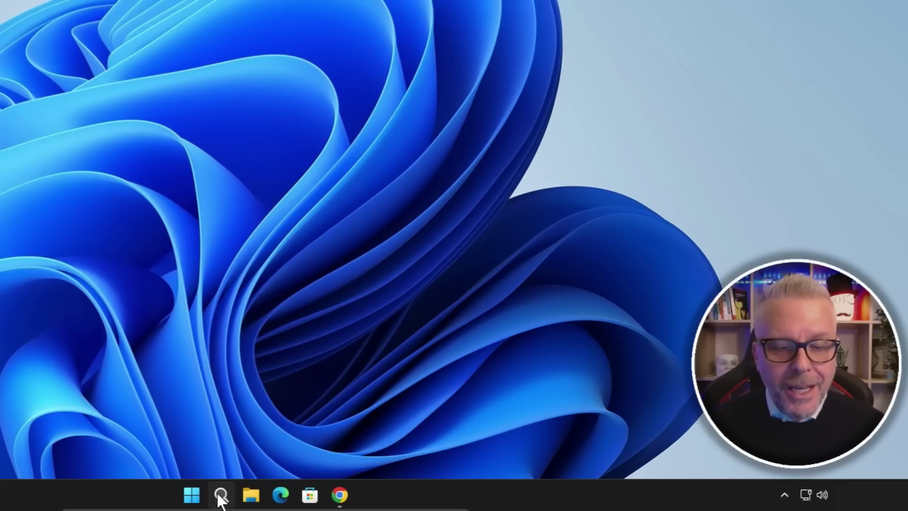
- Search Windows for "prestazioni" and open the virtual memory settings from the advanced performance options
{"action": "left_click", "coordinate": [220, 494]}
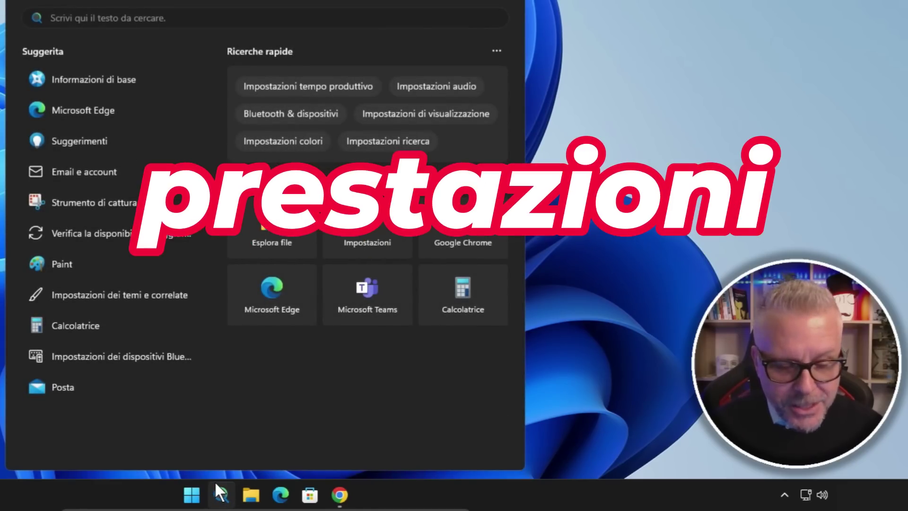
{"action": "type", "text": "prestazioni"}
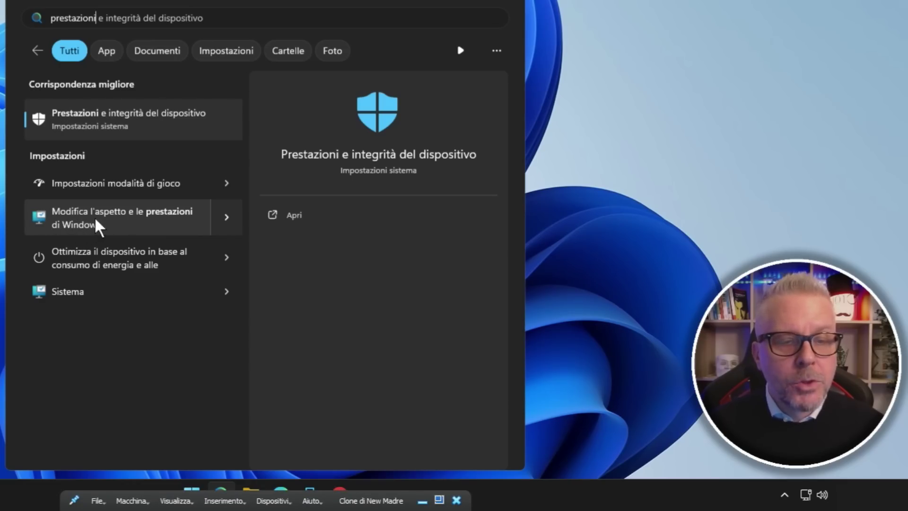
{"action": "left_click", "coordinate": [134, 222]}
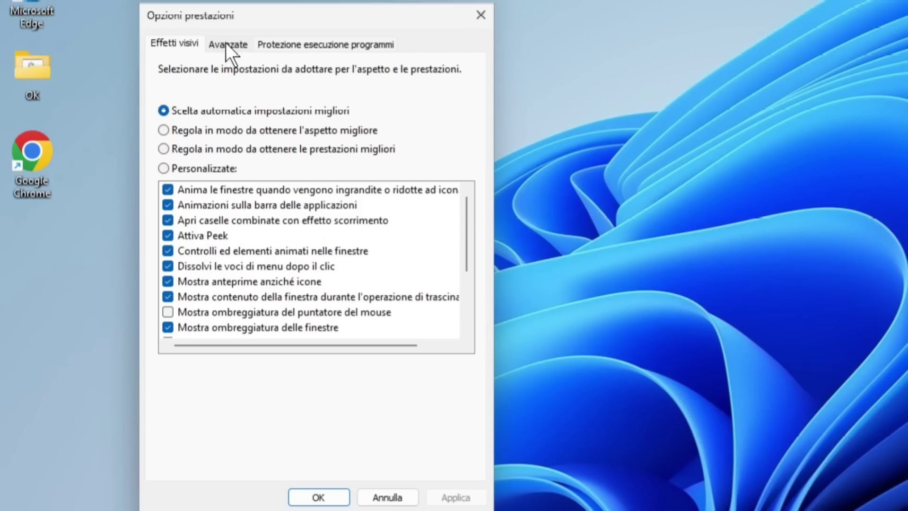
{"action": "left_click", "coordinate": [225, 44]}
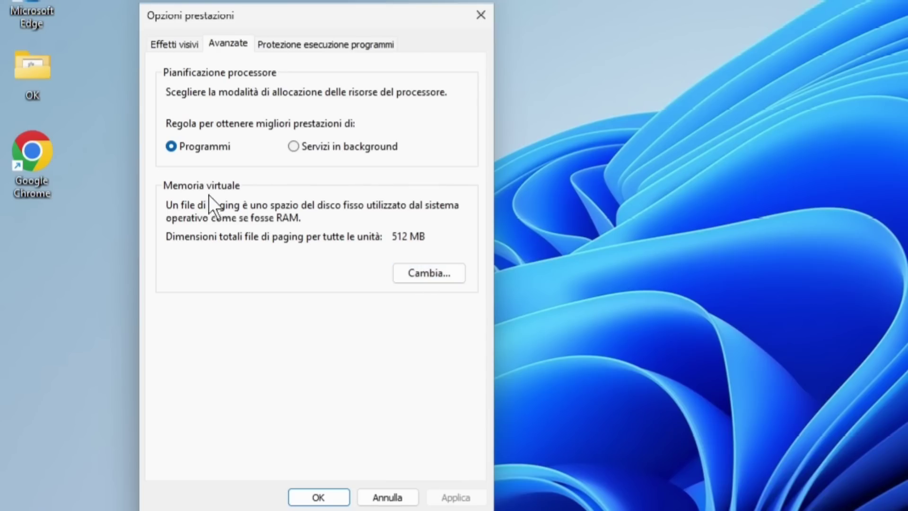
{"action": "left_click", "coordinate": [431, 271]}
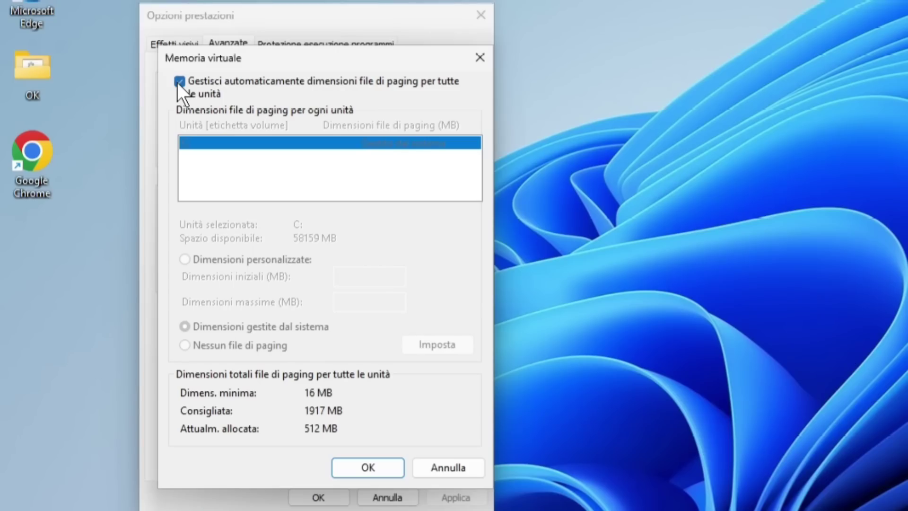
- Turn off automatic paging file management, apply no paging file to drive C:, and confirm the performance options
{"action": "left_click", "coordinate": [179, 81]}
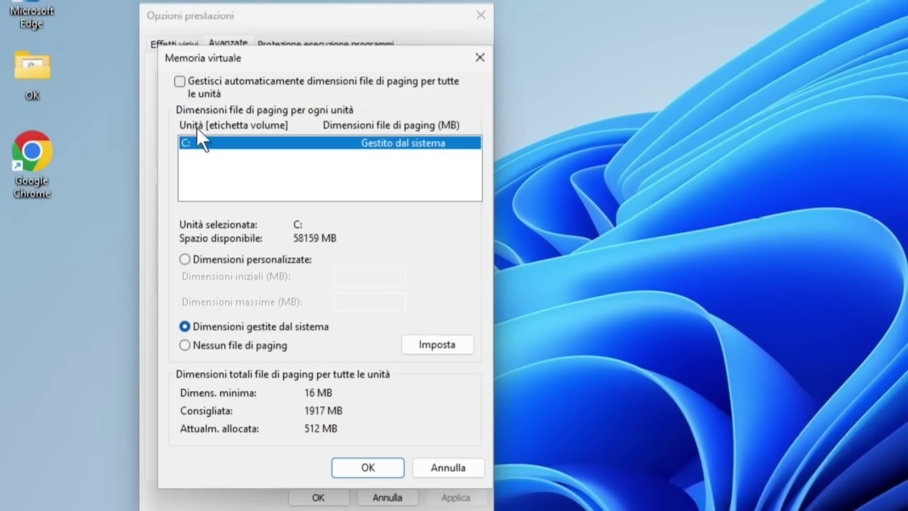
{"action": "left_click", "coordinate": [185, 345]}
{"action": "left_click", "coordinate": [440, 339]}
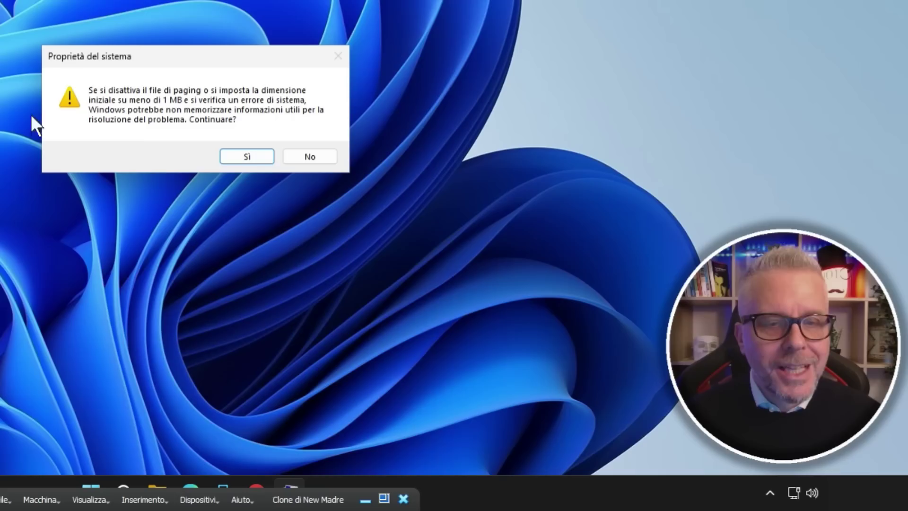
{"action": "left_click", "coordinate": [247, 156]}
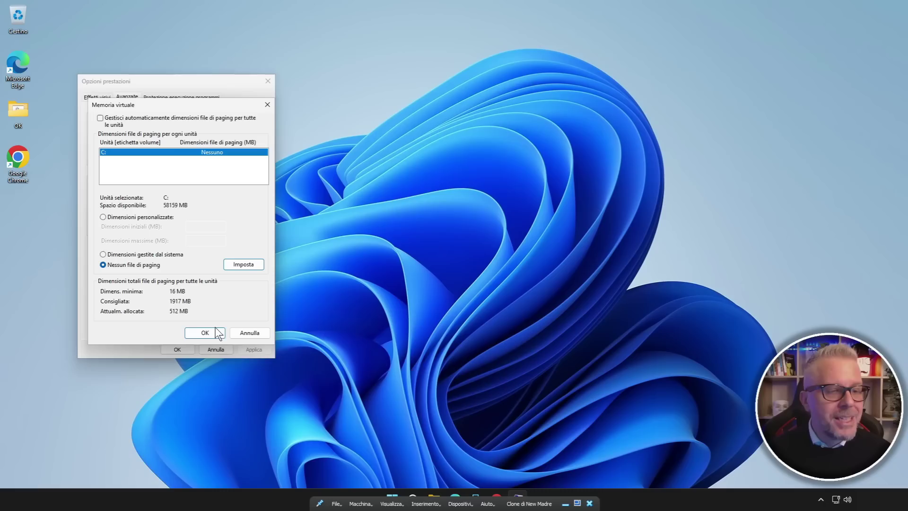
{"action": "left_click", "coordinate": [210, 333]}
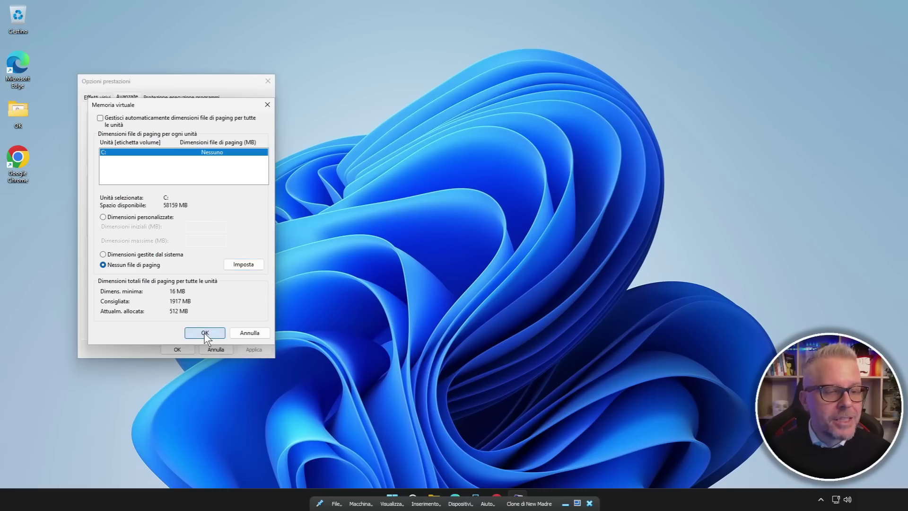
{"action": "left_click", "coordinate": [178, 350]}
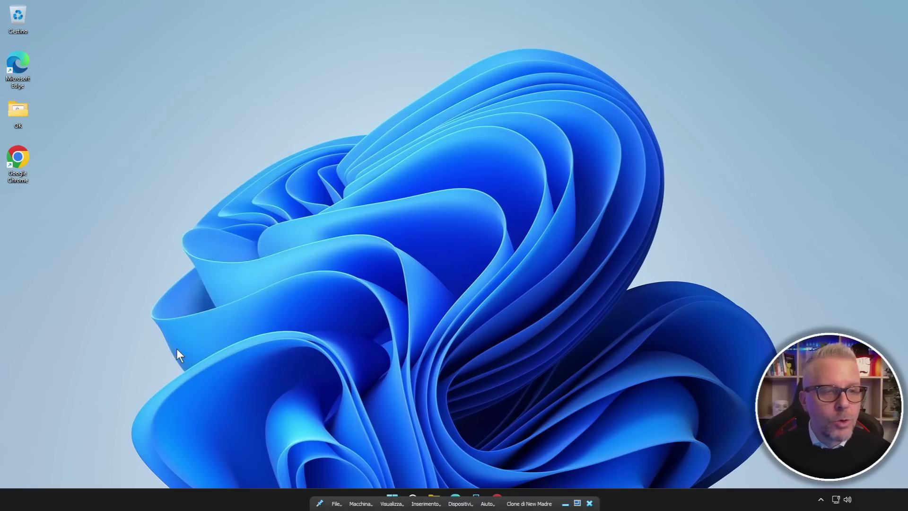
- Restart the computer
{"action": "left_click", "coordinate": [401, 498]}
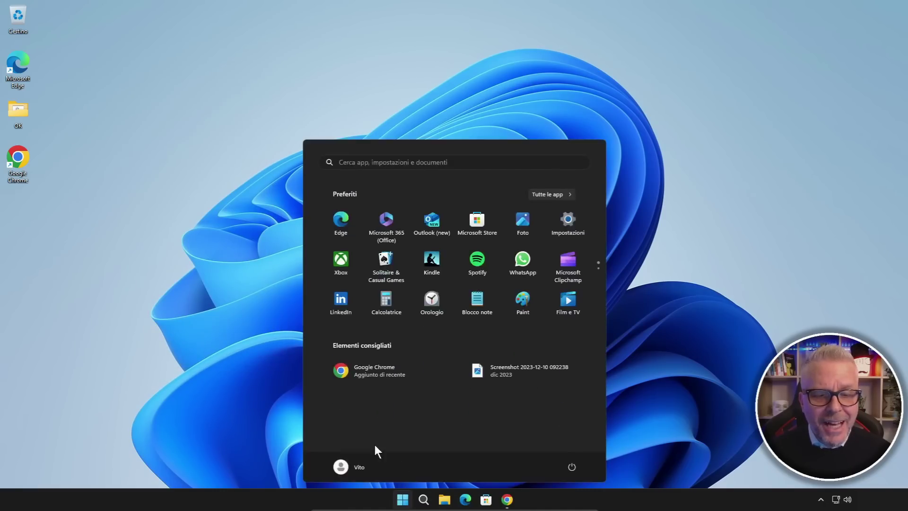
{"action": "left_click", "coordinate": [571, 465]}
{"action": "left_click", "coordinate": [577, 443]}
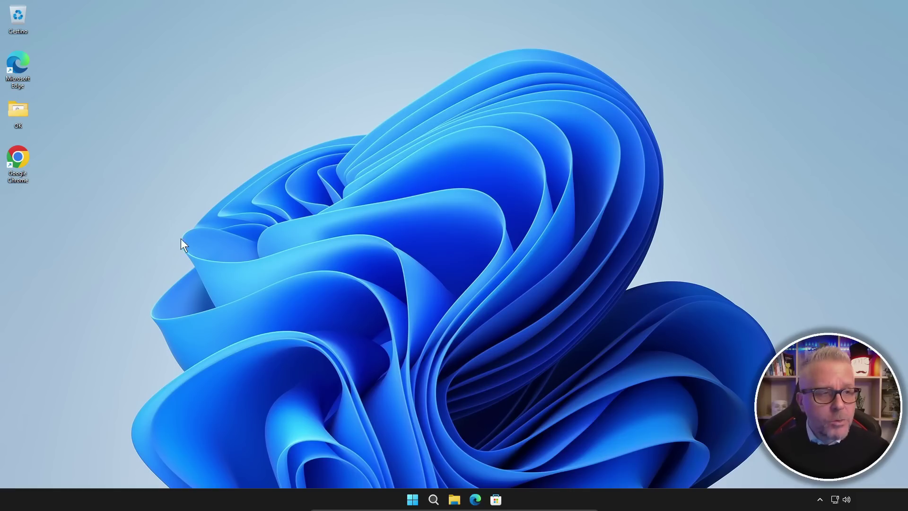
- Run Chrome and Edge minimised, and examine the system's resource usage on Task Manager's Performance page
{"action": "double_click", "coordinate": [19, 159]}
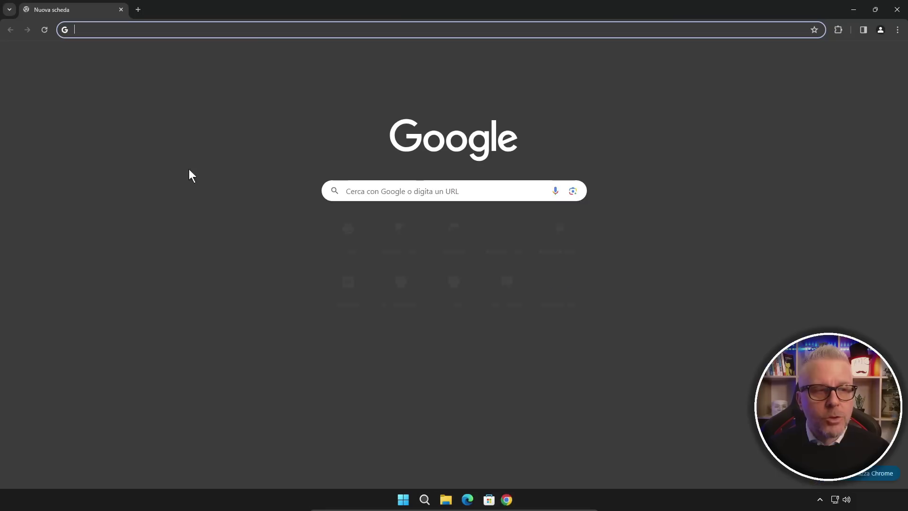
{"action": "left_click", "coordinate": [851, 9]}
{"action": "left_click", "coordinate": [465, 499]}
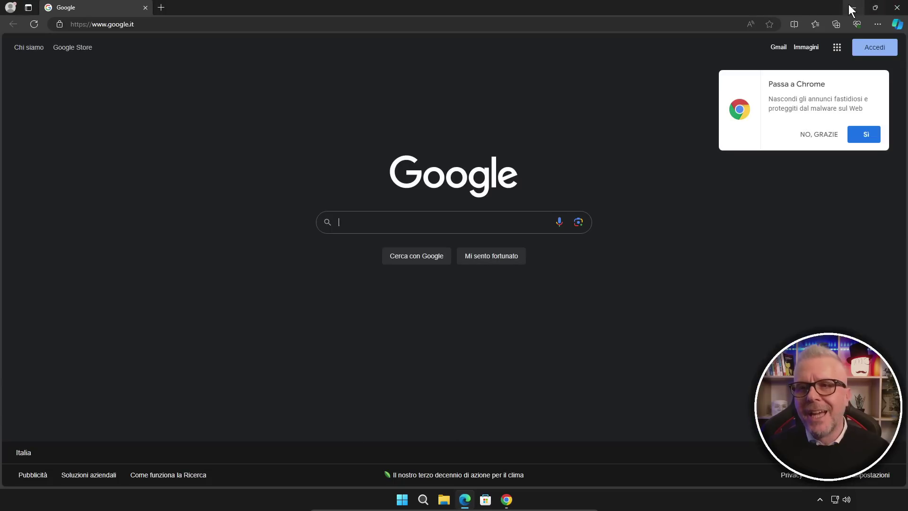
{"action": "left_click", "coordinate": [852, 8]}
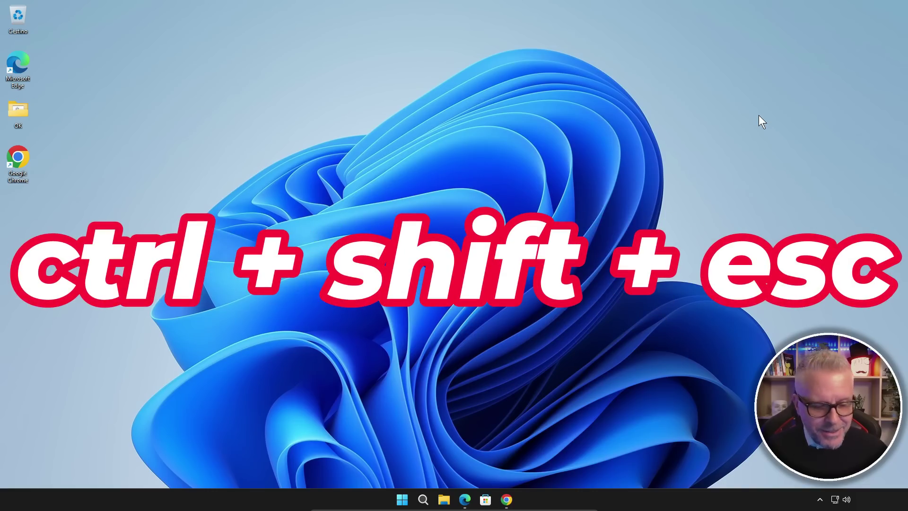
{"action": "key", "text": "ctrl+shift+Escape"}
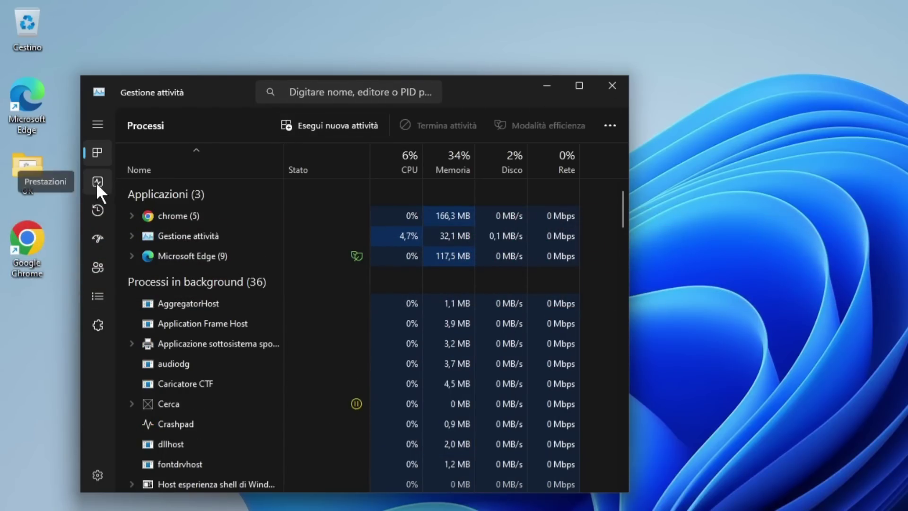
{"action": "left_click", "coordinate": [95, 186]}
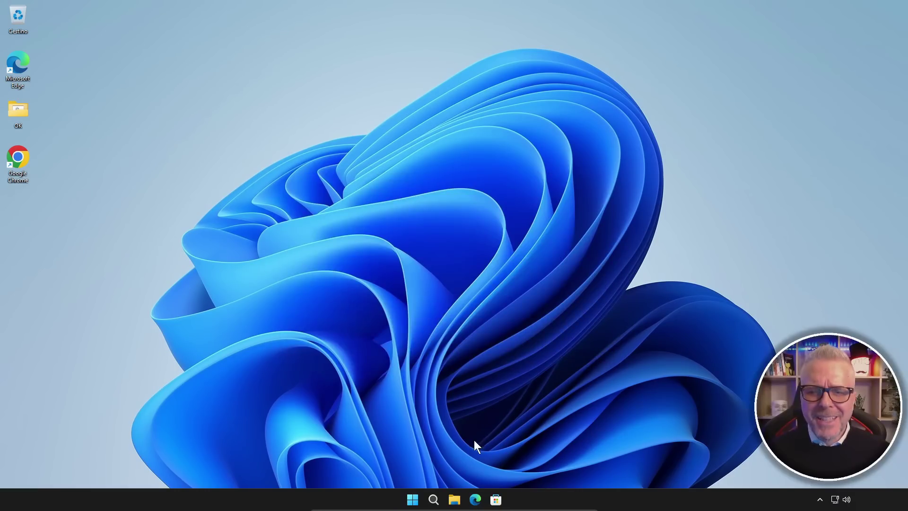
- Reopen the virtual memory settings from the recently searched Windows appearance and performance options
{"action": "left_click", "coordinate": [431, 500]}
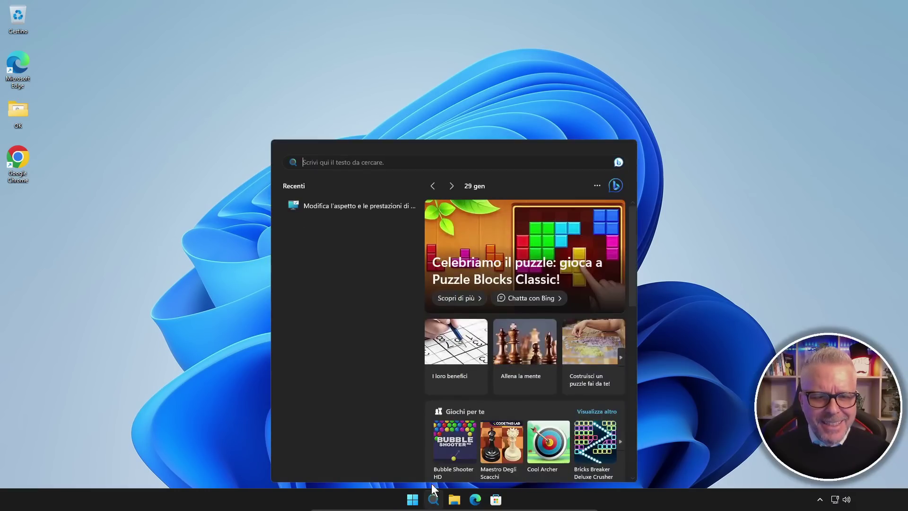
{"action": "left_click", "coordinate": [338, 205]}
{"action": "left_click_drag", "start_coordinate": [194, 76], "coordinate": [537, 73]}
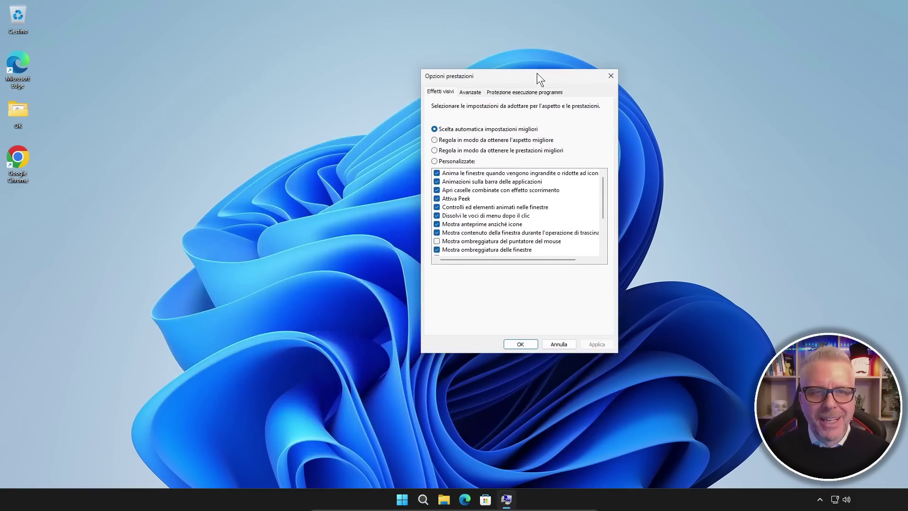
{"action": "left_click", "coordinate": [473, 93]}
{"action": "left_click", "coordinate": [583, 220]}
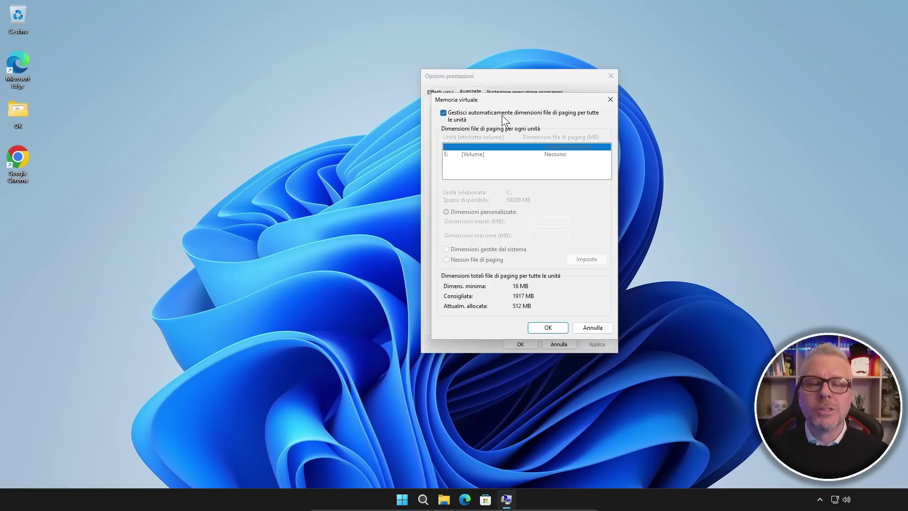
- Disable automatic paging file management and give drive C: a custom paging file of 16000 MB initial and 16000 MB maximum
{"action": "left_click", "coordinate": [443, 113]}
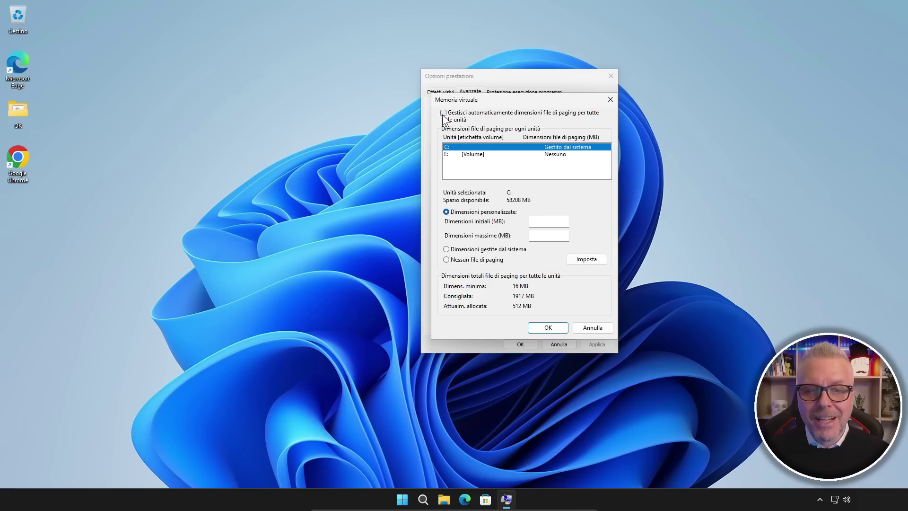
{"action": "left_click", "coordinate": [445, 212]}
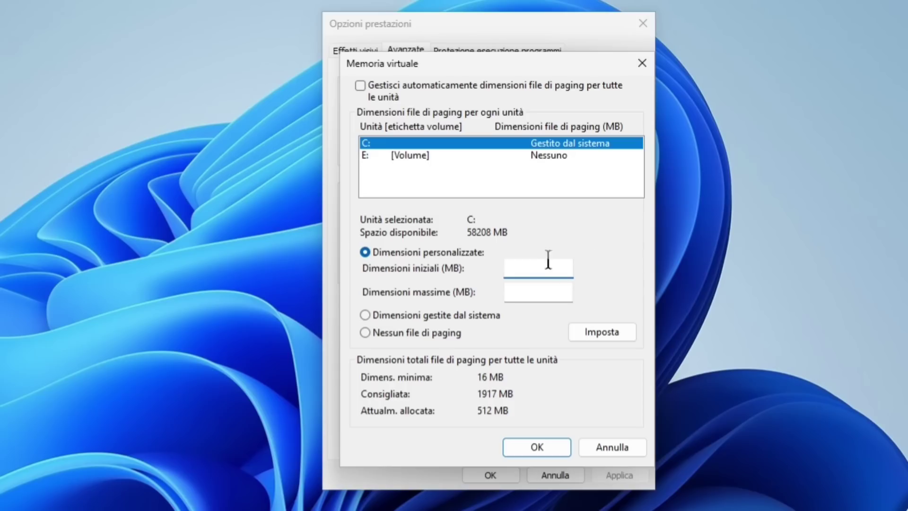
{"action": "left_click", "coordinate": [540, 220]}
{"action": "type", "text": "16000"}
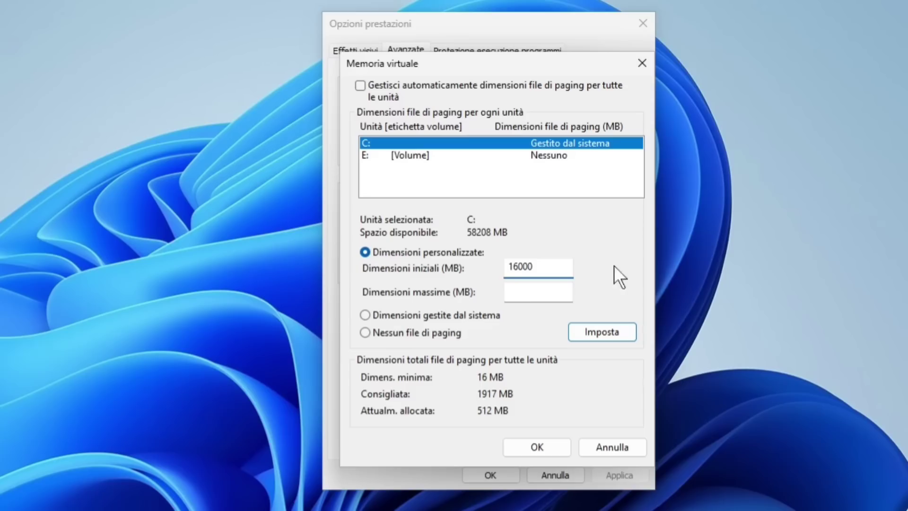
{"action": "left_click", "coordinate": [518, 289]}
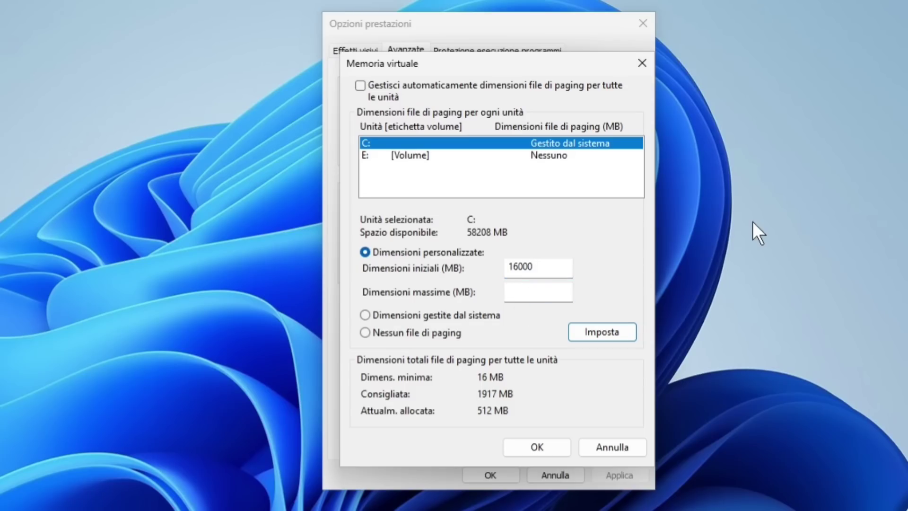
{"action": "type", "text": "16000"}
{"action": "key", "text": "Return"}
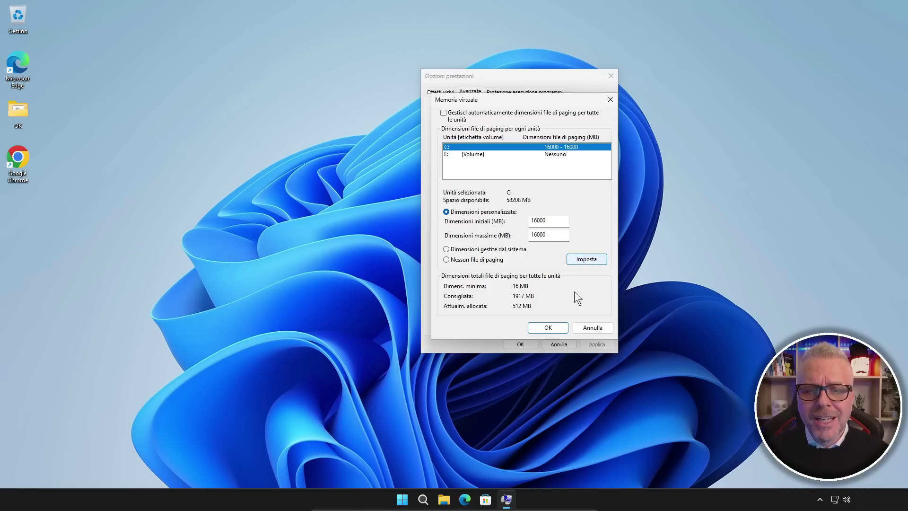
{"action": "left_click", "coordinate": [546, 327]}
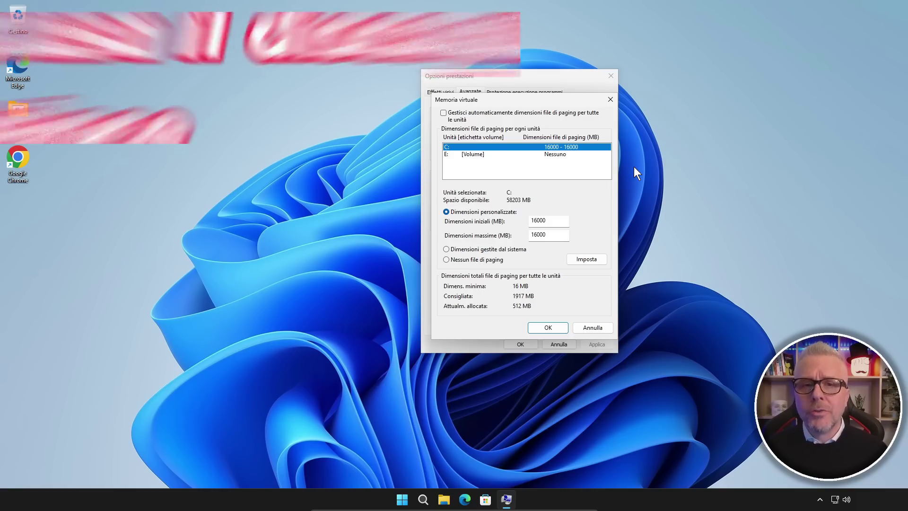
- Try to set drive C:'s initial and maximum paging file sizes to 0 MB
{"action": "left_click", "coordinate": [461, 155]}
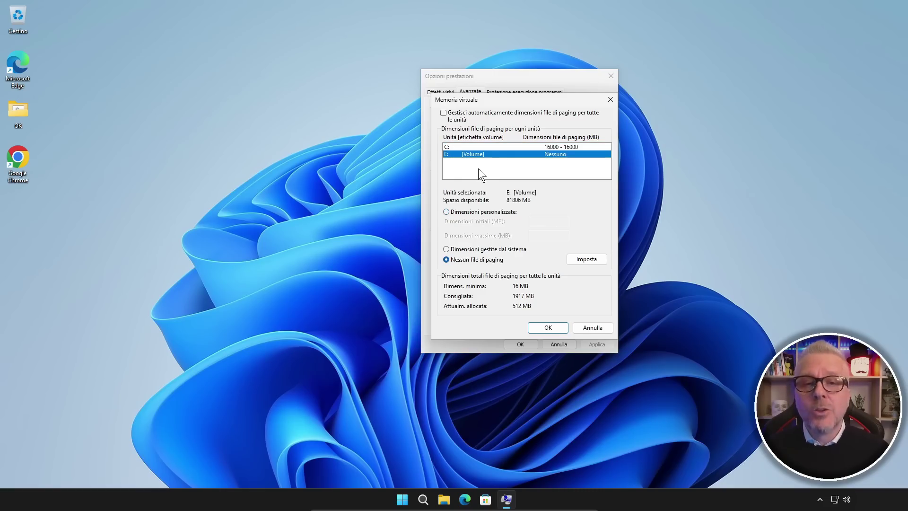
{"action": "left_click", "coordinate": [500, 147]}
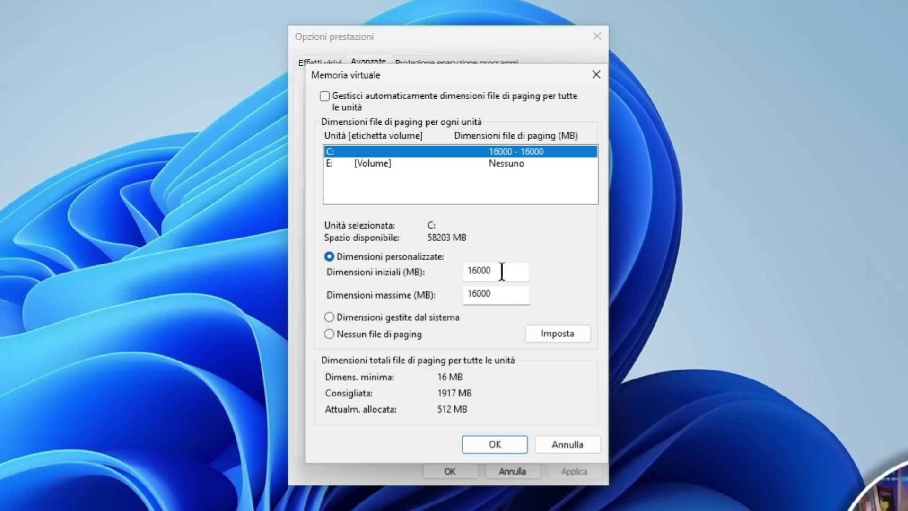
{"action": "left_click_drag", "start_coordinate": [501, 271], "coordinate": [462, 271]}
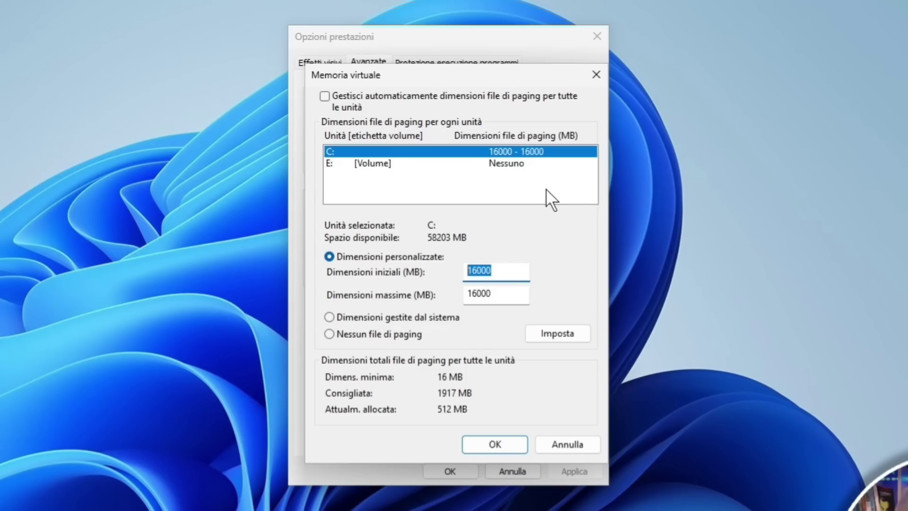
{"action": "type", "text": "0"}
{"action": "left_click_drag", "start_coordinate": [515, 293], "coordinate": [453, 292]}
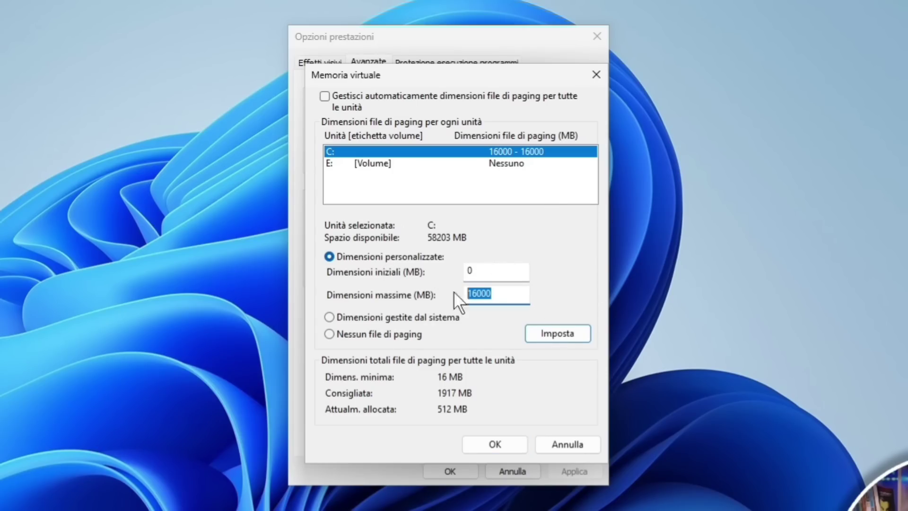
{"action": "type", "text": "0"}
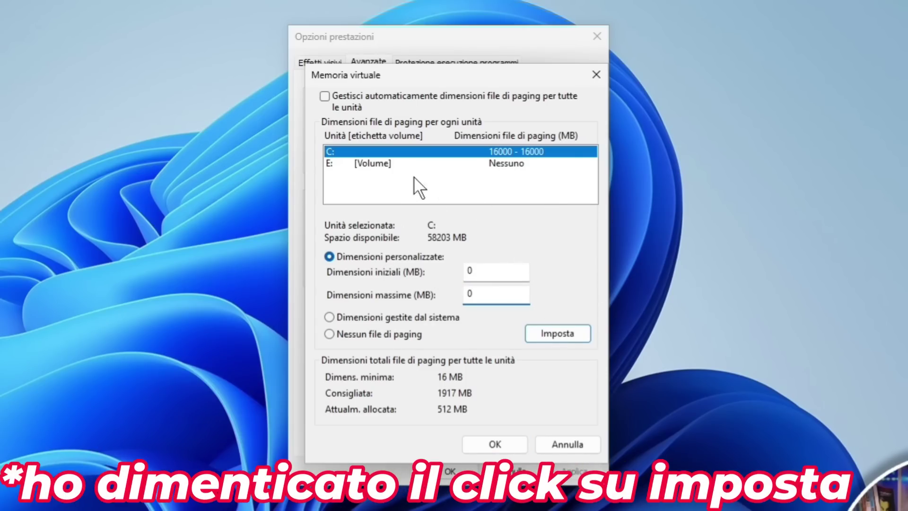
- Choose custom paging file sizes for drive E: and enter 16000 MB for both the initial and maximum size
{"action": "left_click", "coordinate": [402, 163]}
{"action": "left_click", "coordinate": [356, 259]}
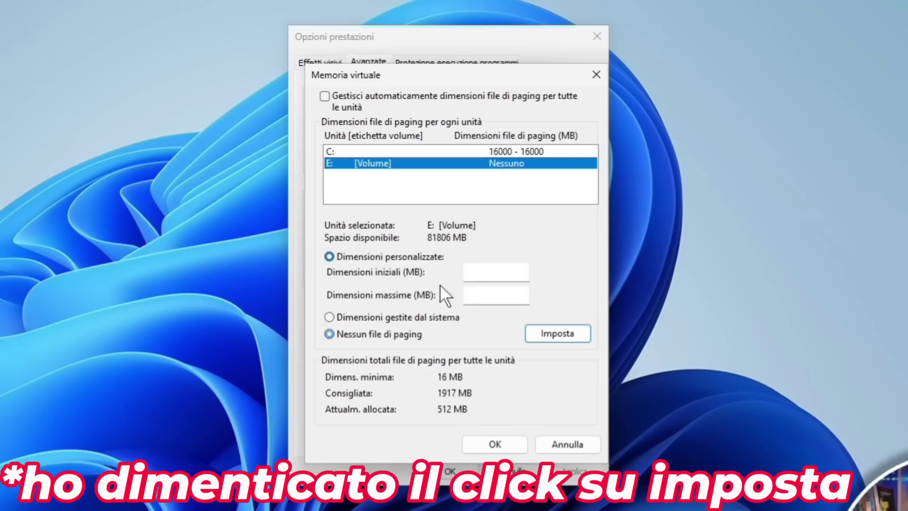
{"action": "left_click", "coordinate": [471, 272]}
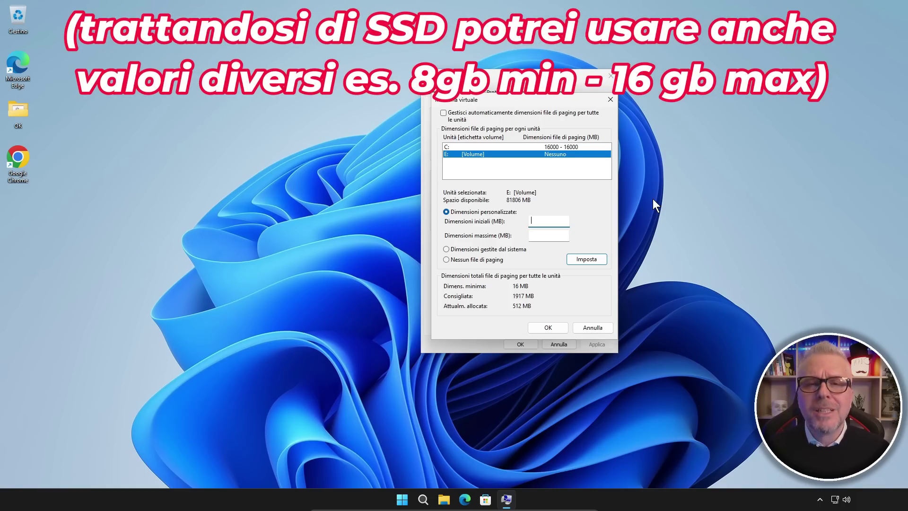
{"action": "type", "text": "16000"}
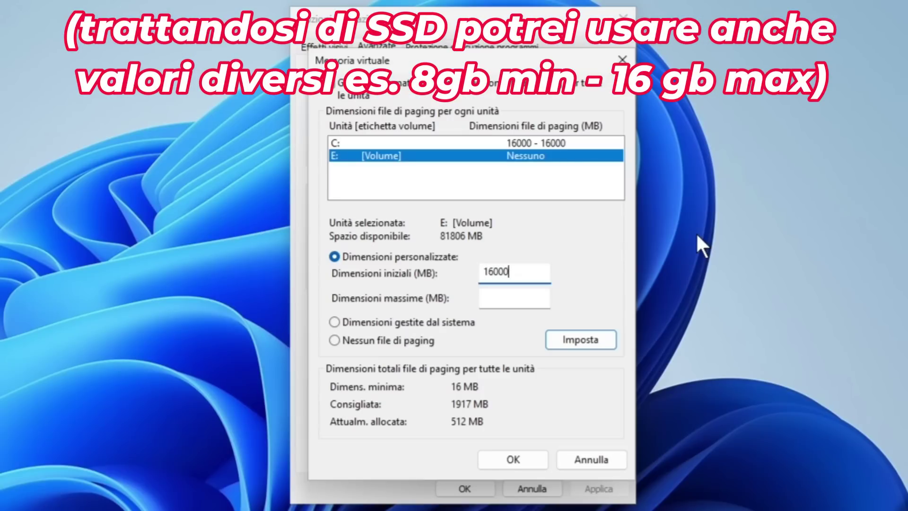
{"action": "key", "text": "Tab"}
{"action": "type", "text": "16000"}
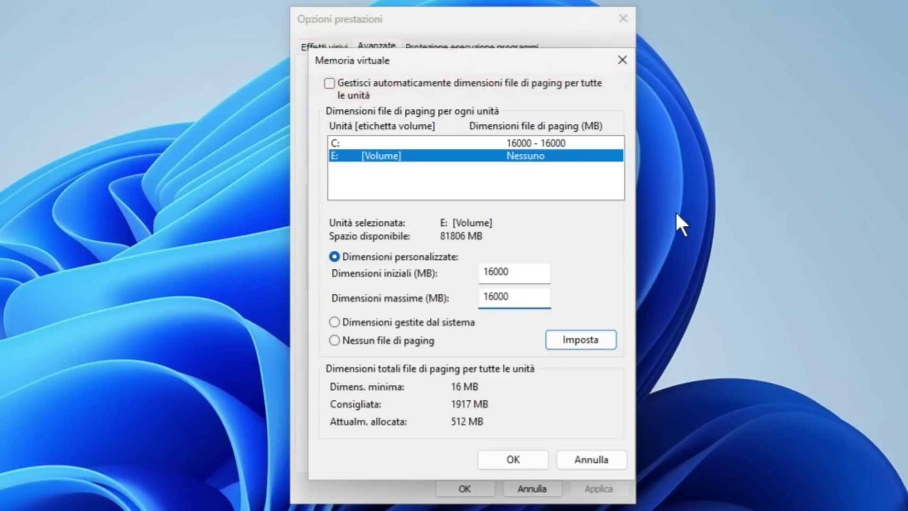